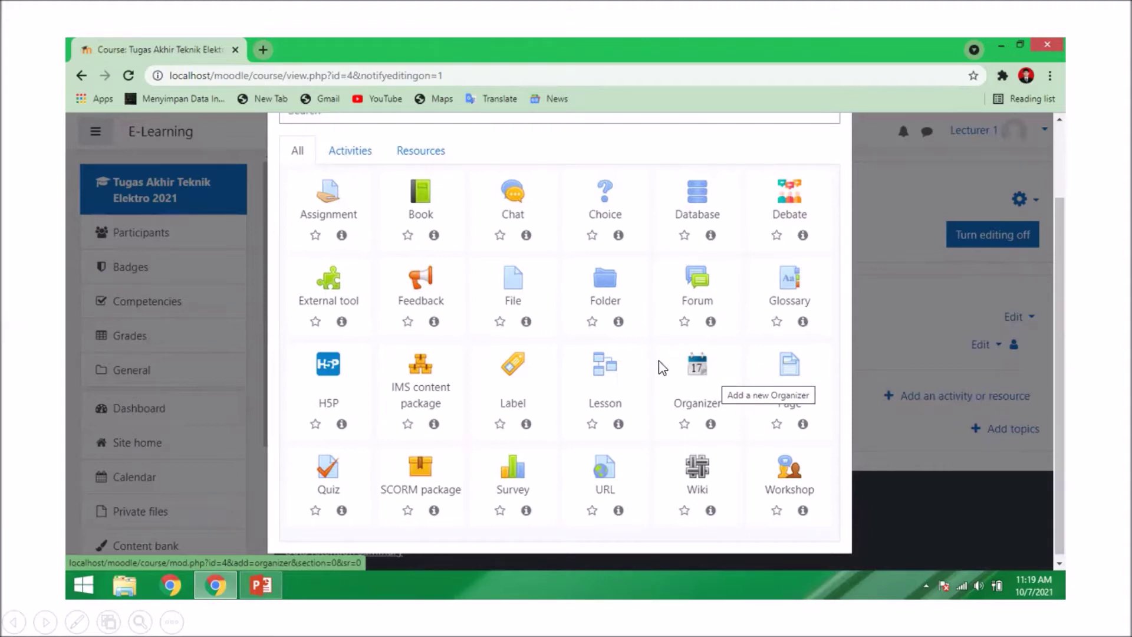
# Add a new Organizer activity to the course and look through its availability settings and the appointment slot details.
pyautogui.click(697, 407)
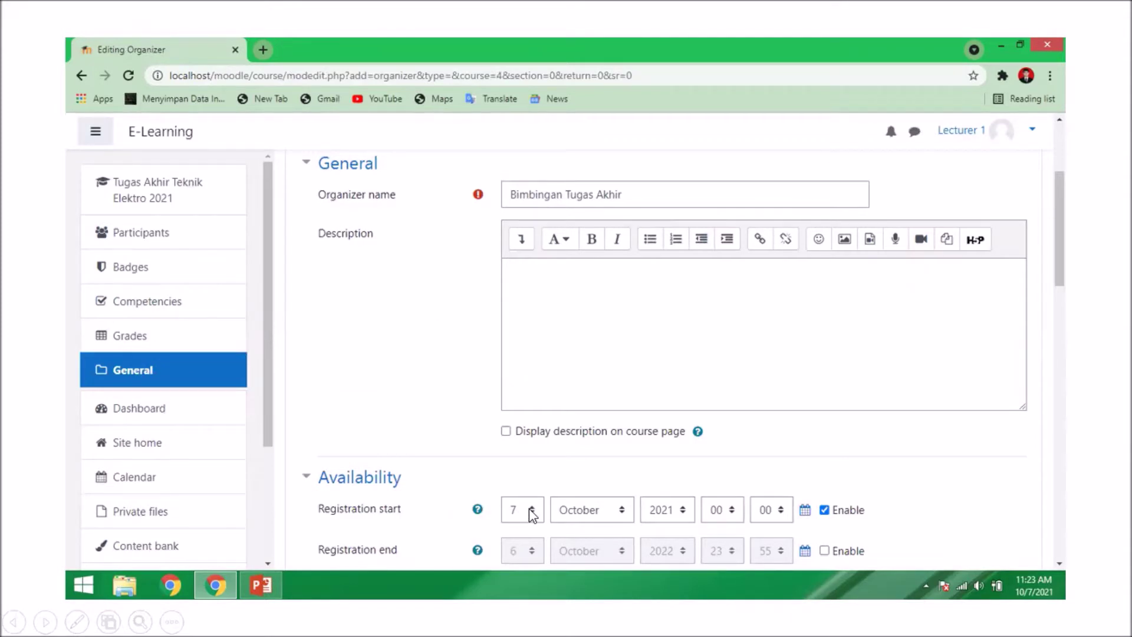
pyautogui.scroll(-10, 630, 472)
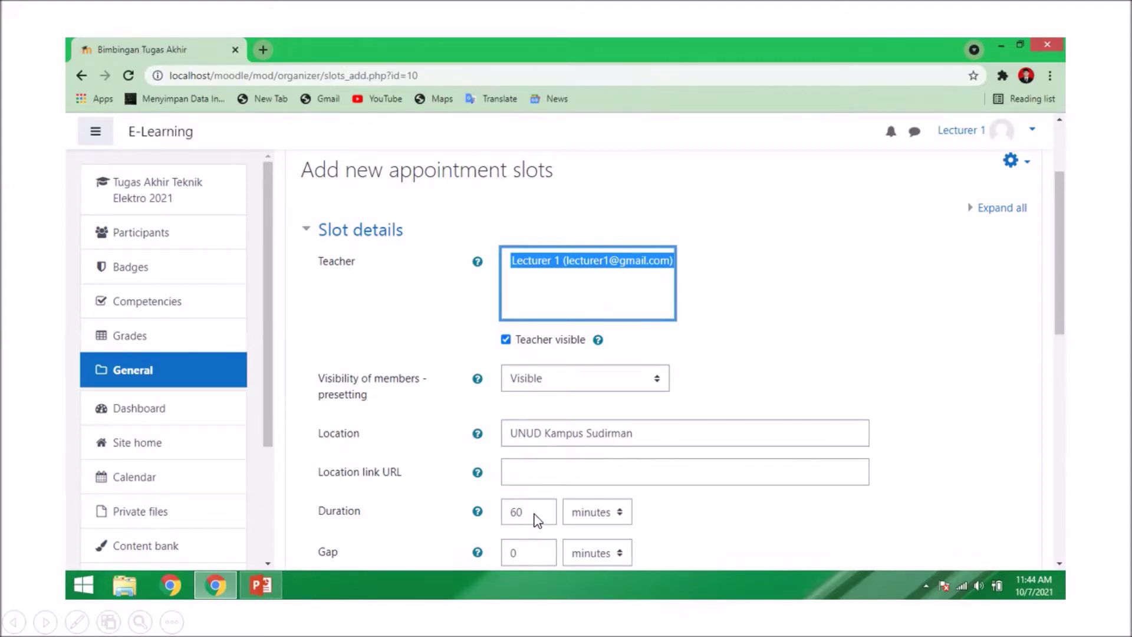
pyautogui.scroll(-7, 536, 519)
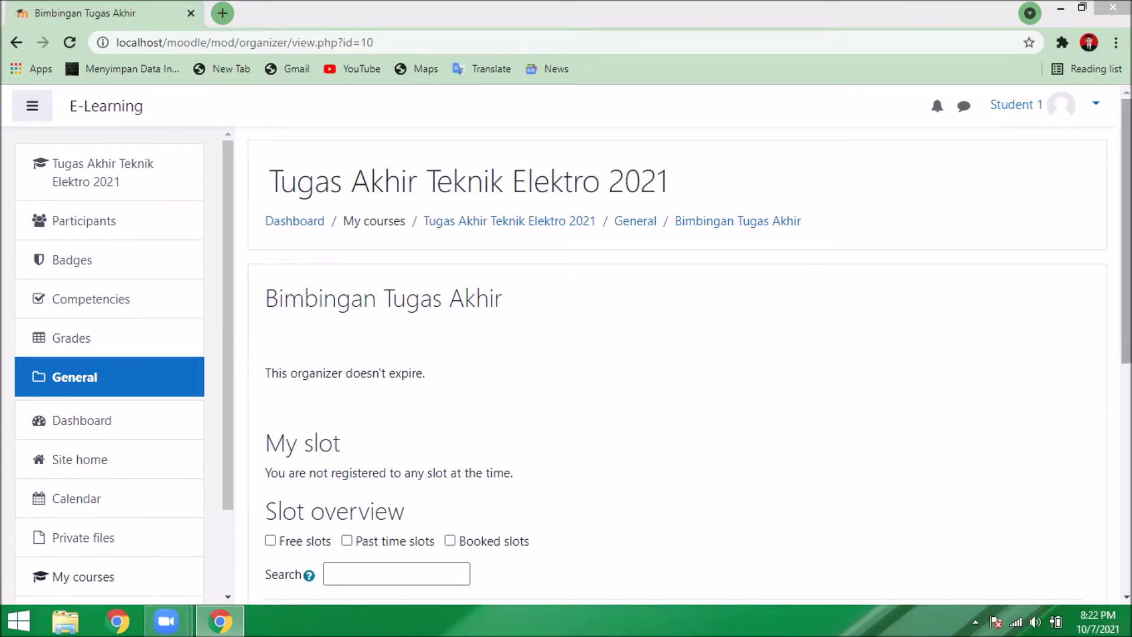
# Register for the Fri 8.10.2021 07:00–08:00 appointment slot at UNUD Kampus Sudirman.
pyautogui.scroll(-5, 678, 365)
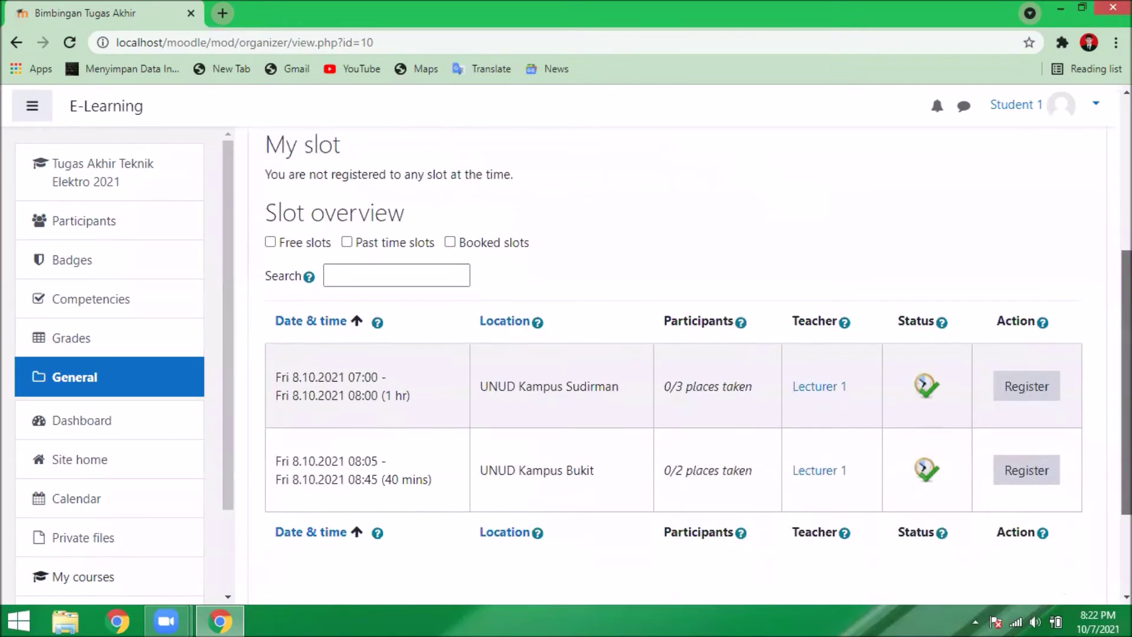
pyautogui.scroll(-1, 677, 365)
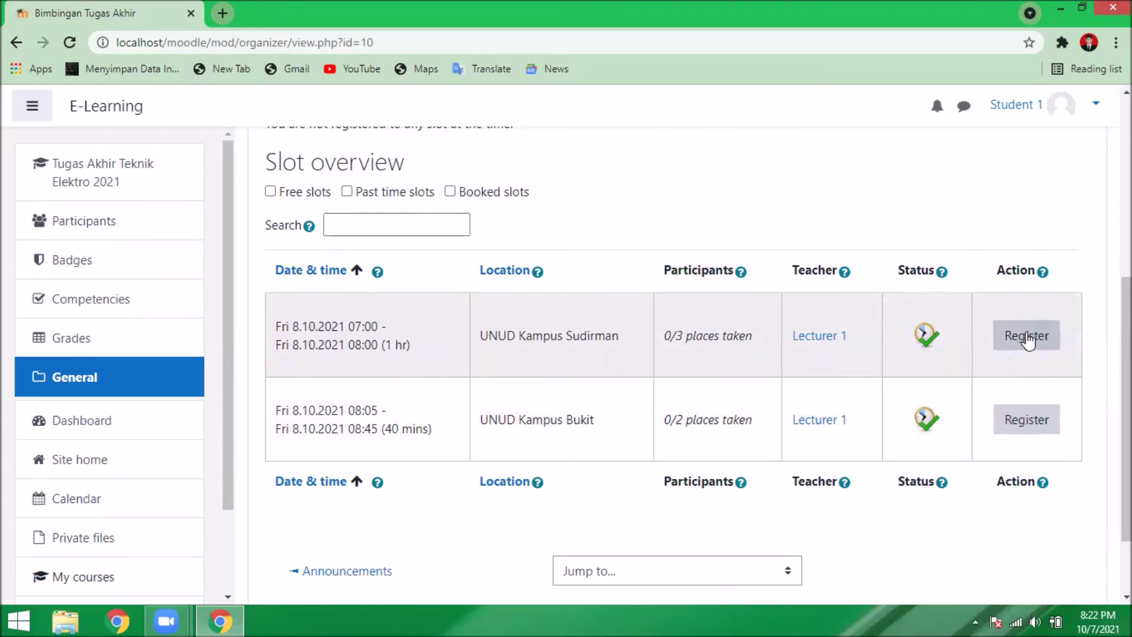
pyautogui.click(1026, 339)
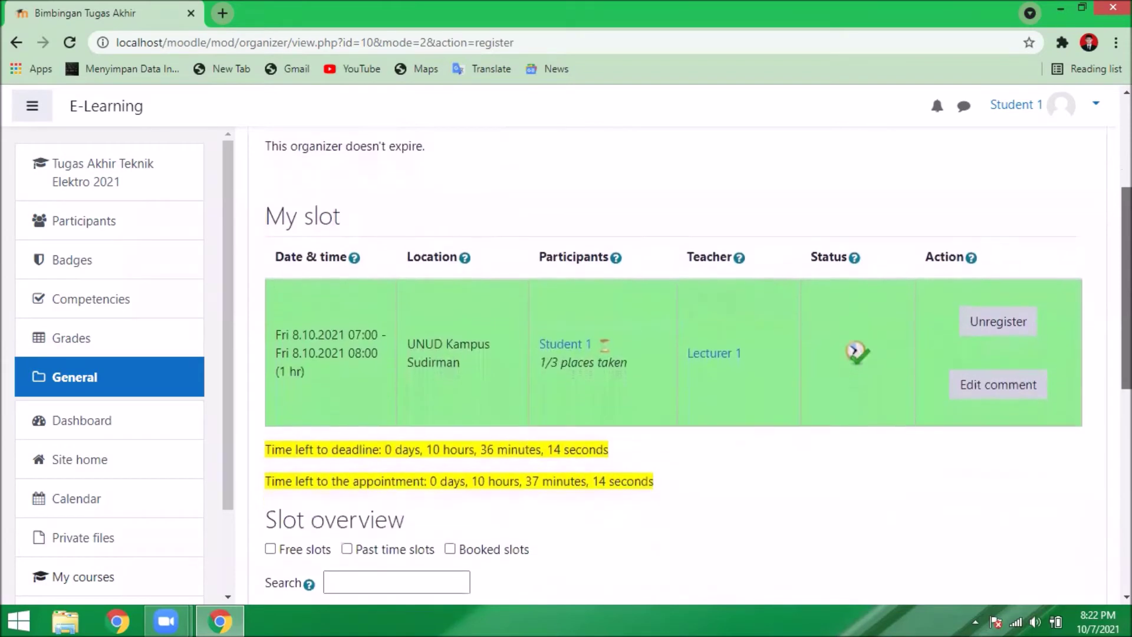
# Save the comment "Sudah sampai bab 3" on the registered slot and check it beside Student 1.
pyautogui.scroll(-1, 672, 365)
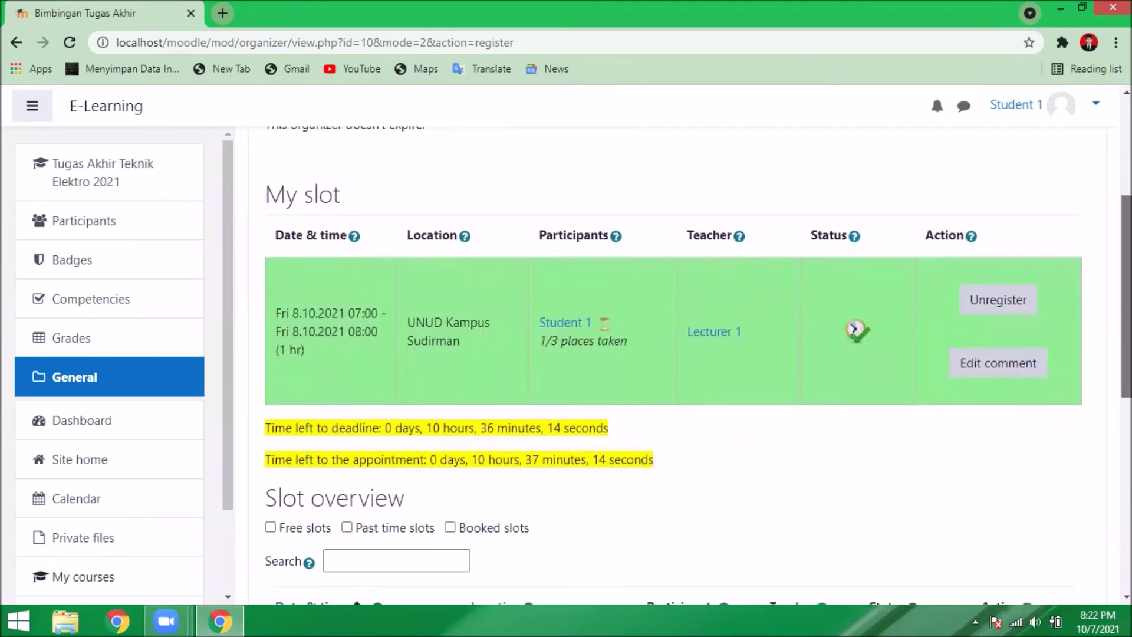
pyautogui.scroll(1, 798, 361)
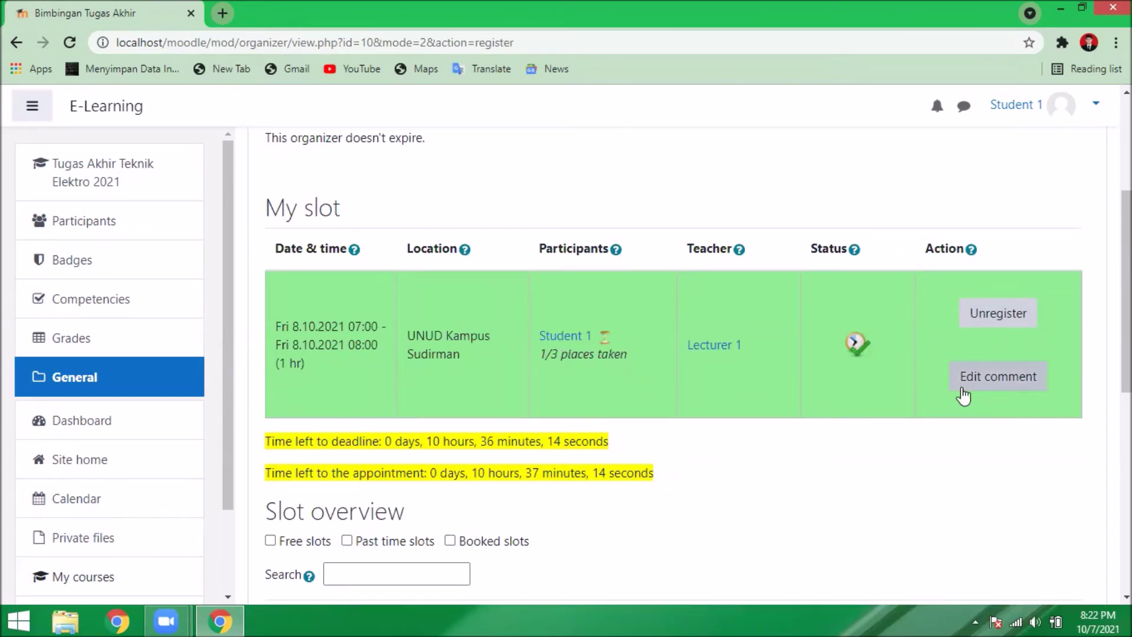
pyautogui.click(986, 389)
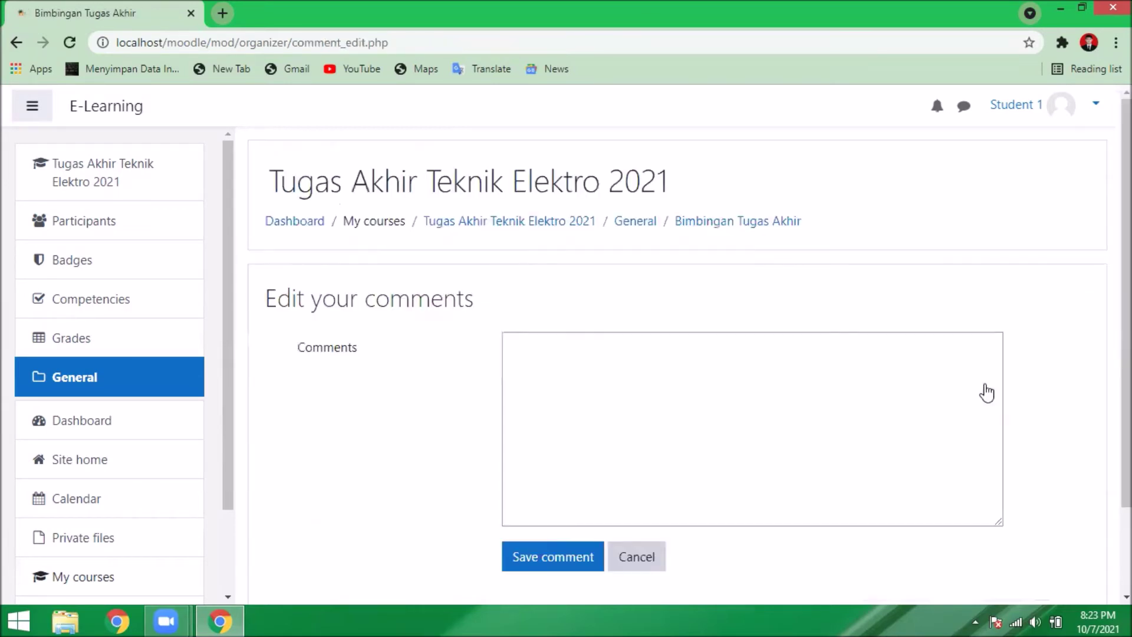
pyautogui.click(680, 385)
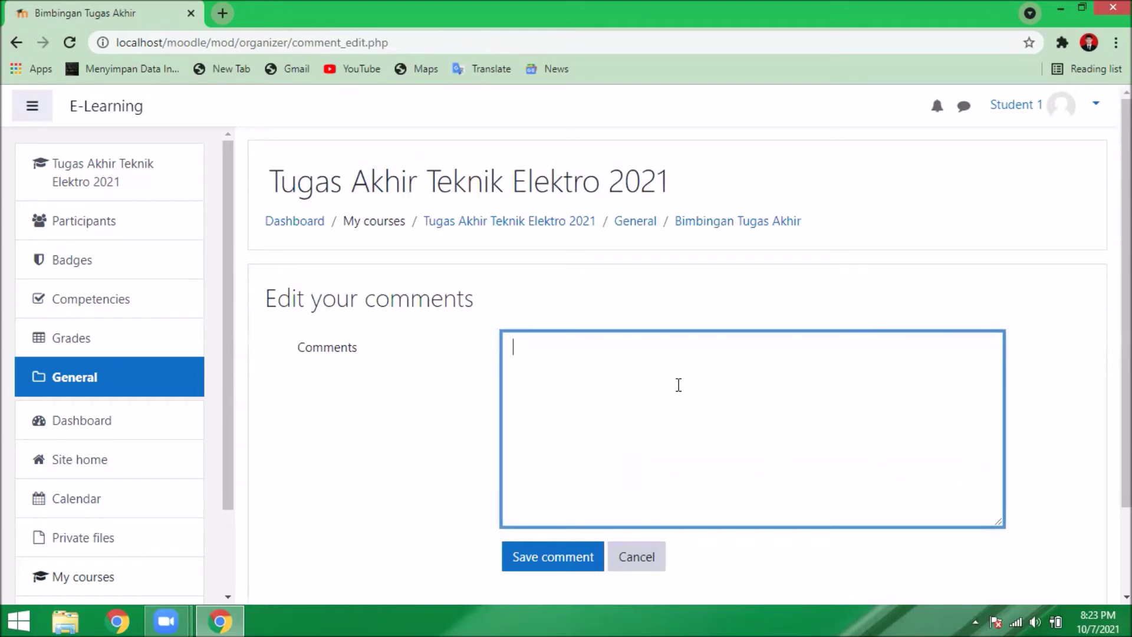
pyautogui.write('Sudah sampai bab 3')
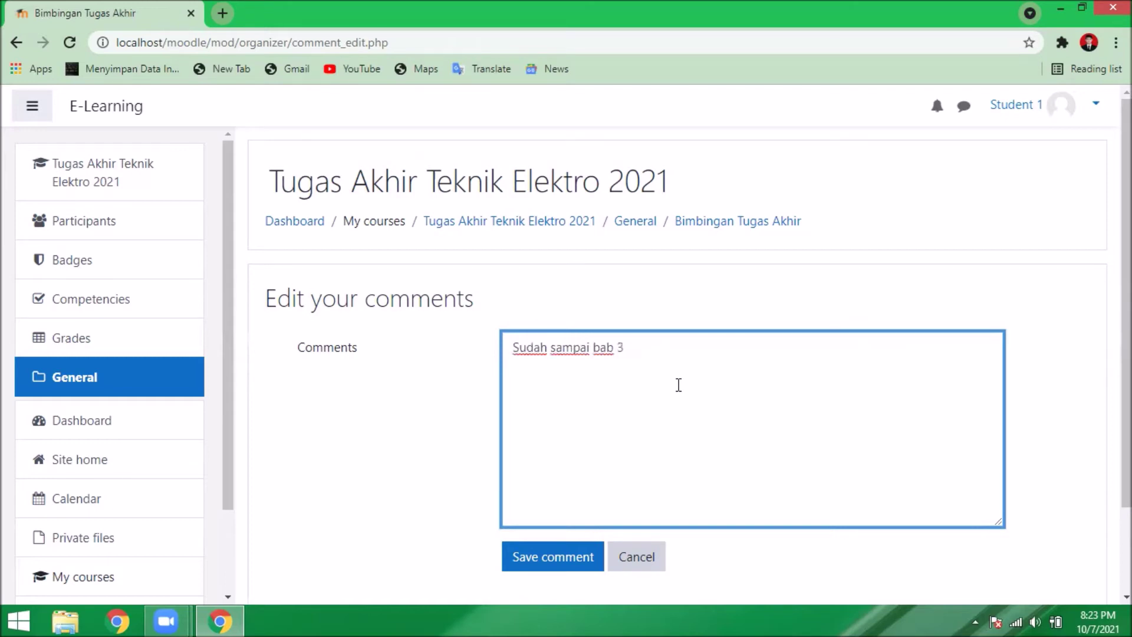
pyautogui.click(553, 557)
pyautogui.scroll(-4, 769, 360)
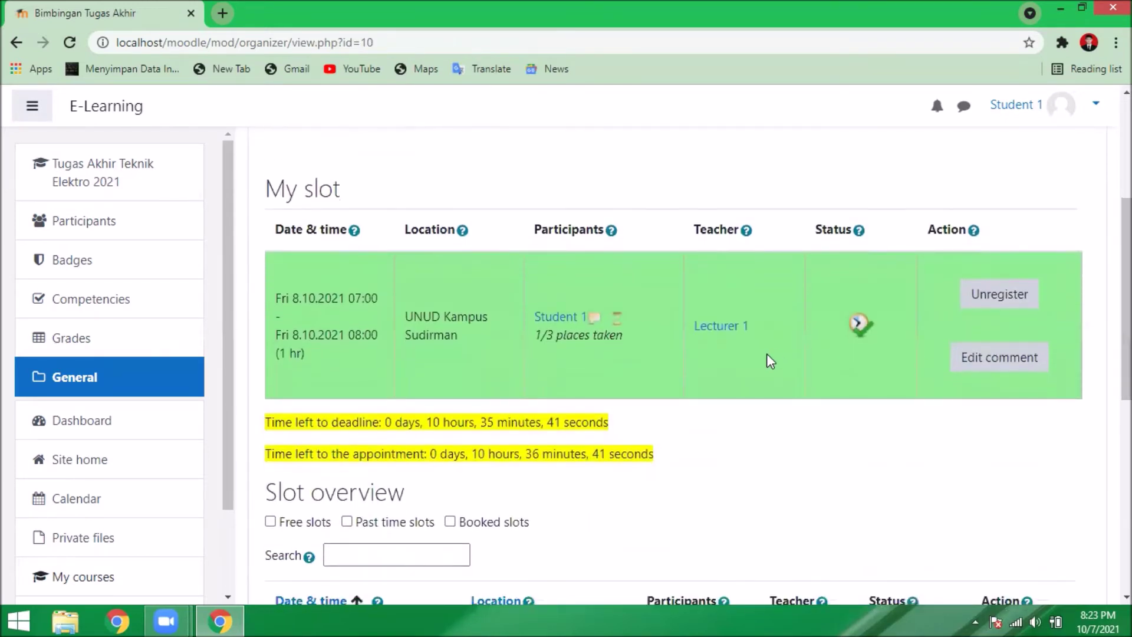
pyautogui.moveTo(595, 317)
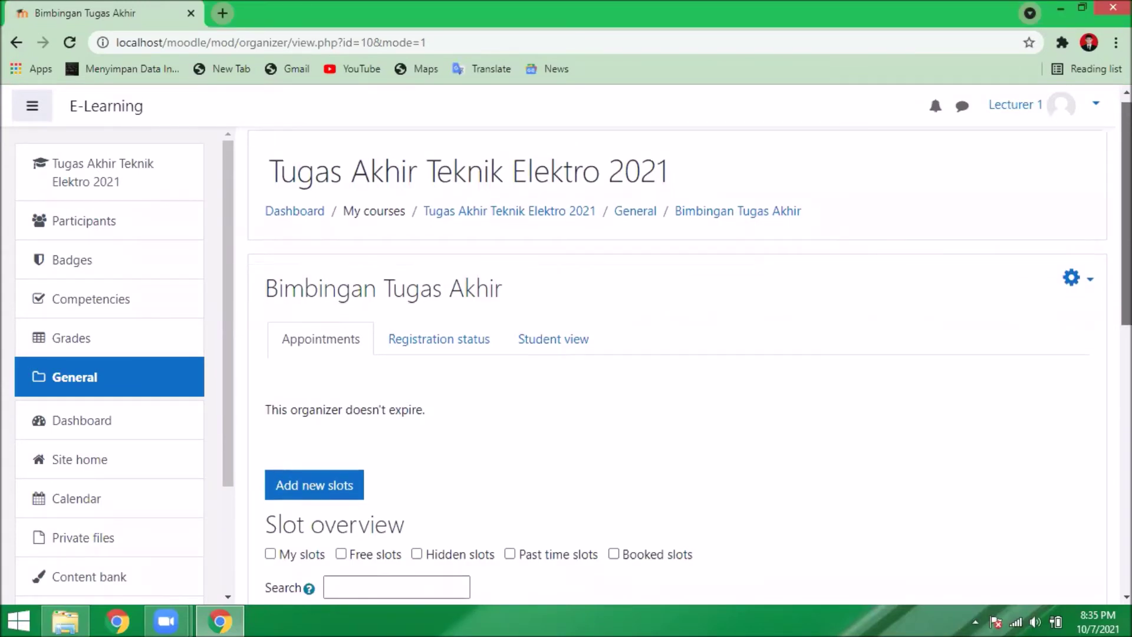
# Read the comments left by Student 1 and Student 2 in the lecturer's slot overview.
pyautogui.scroll(-8, 678, 354)
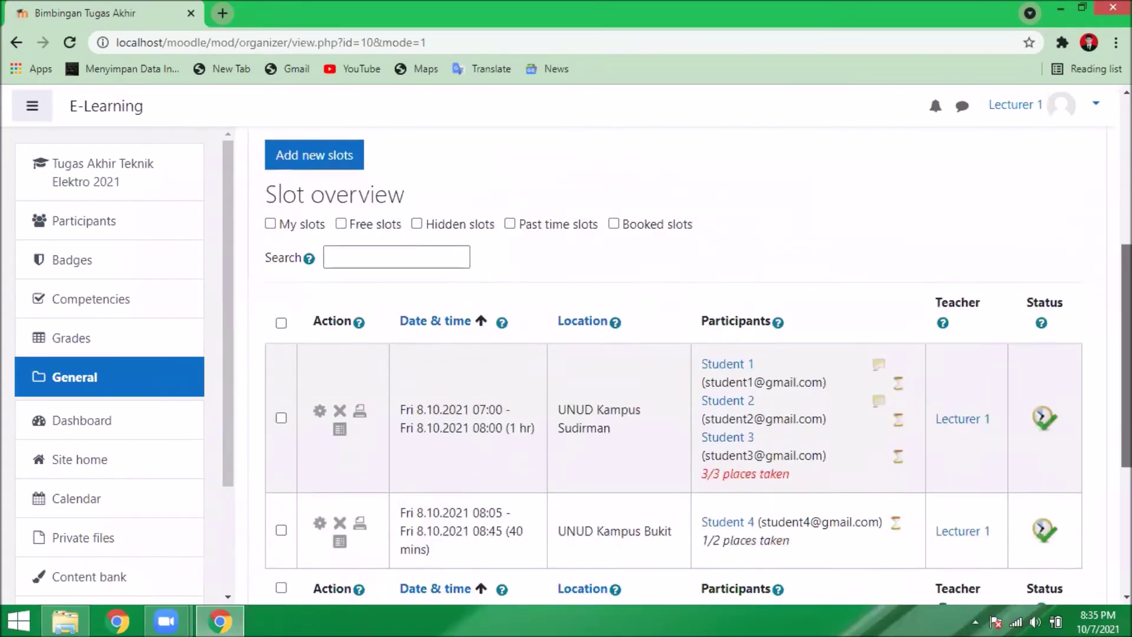
pyautogui.scroll(-1, 678, 354)
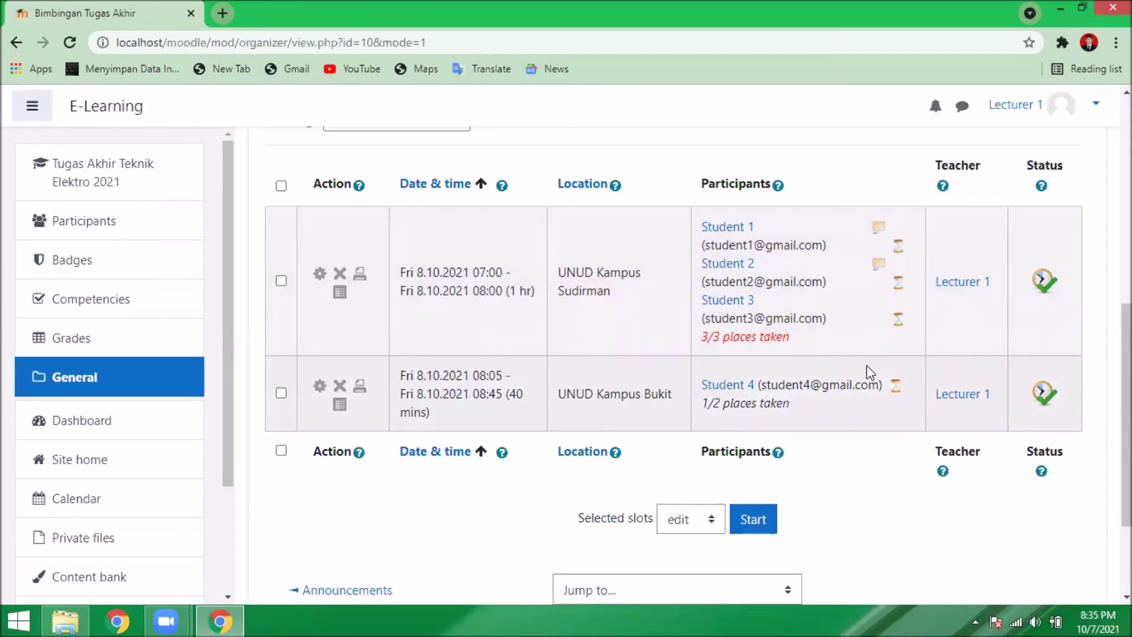
pyautogui.moveTo(884, 265)
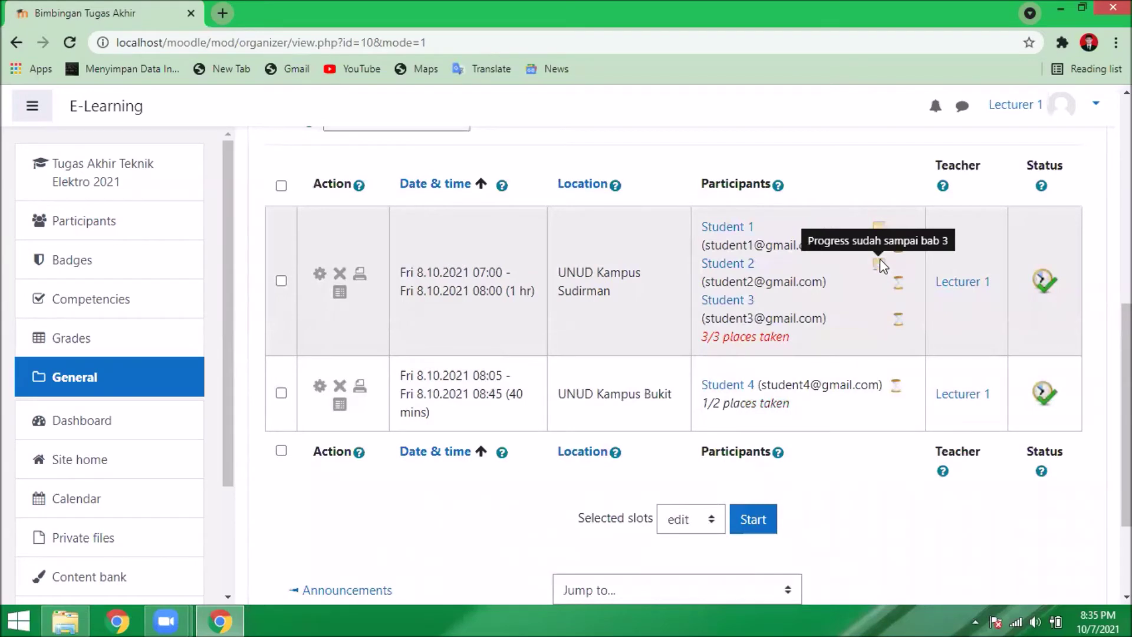
pyautogui.moveTo(877, 232)
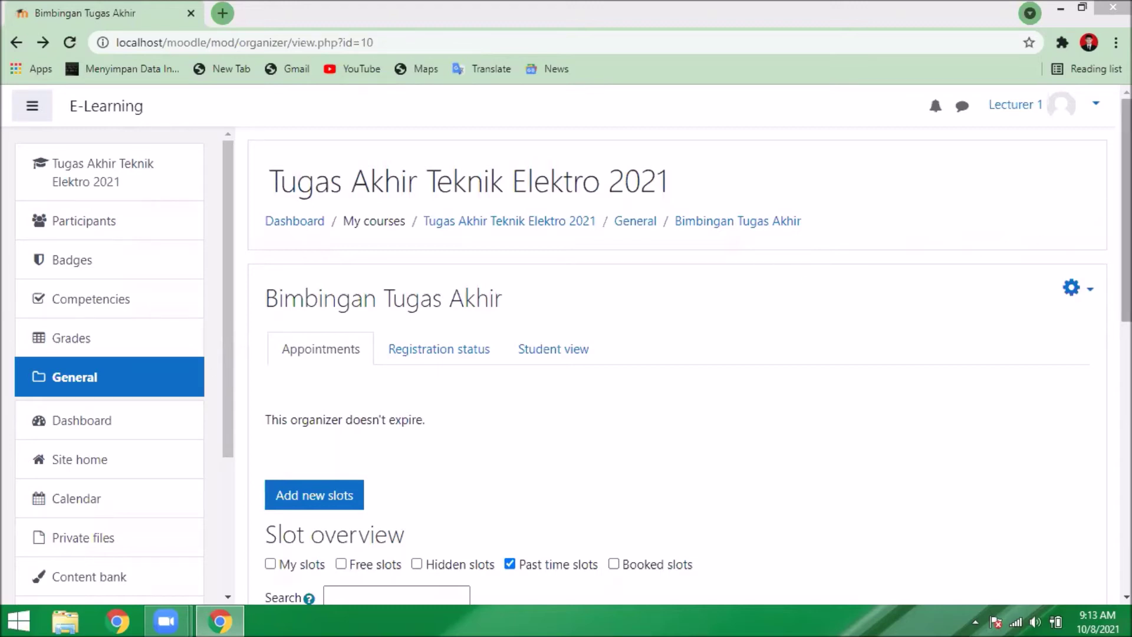
# Open the evaluation form for the pending Fri 8.10.2021 07:00–08:00 slot.
pyautogui.scroll(-3, 790, 272)
pyautogui.scroll(-4, 696, 365)
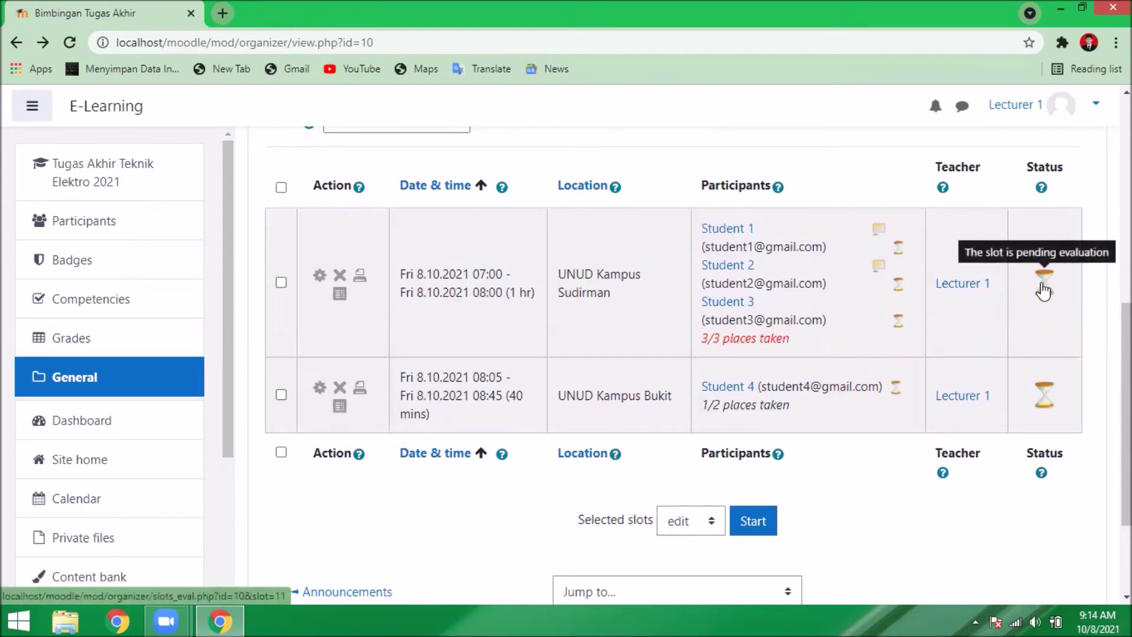
pyautogui.click(1042, 289)
pyautogui.scroll(-2, 678, 372)
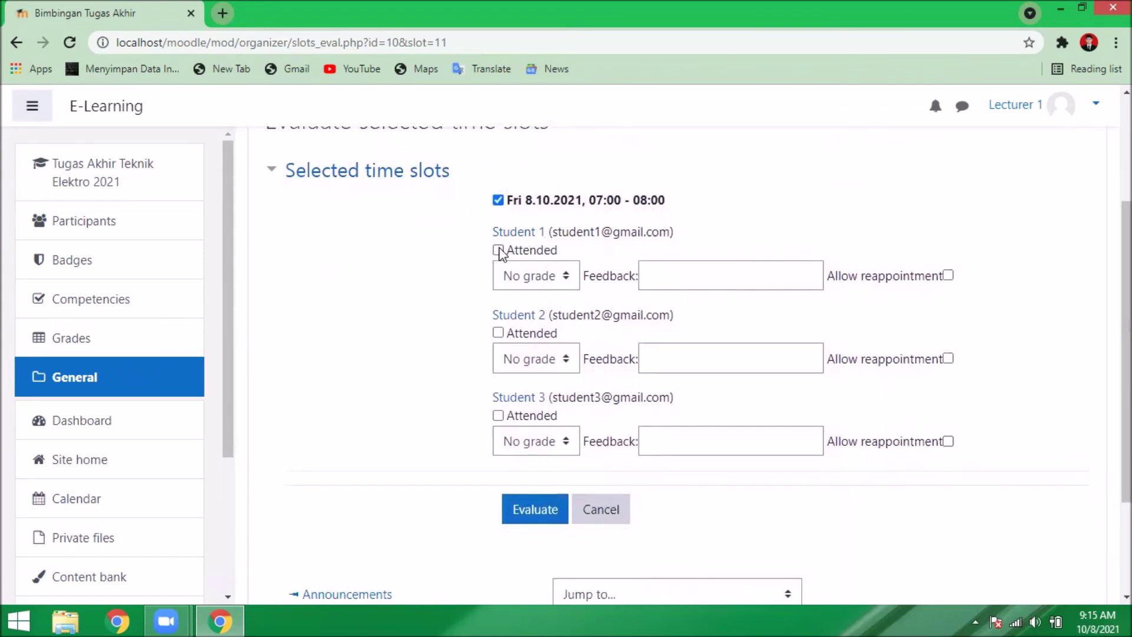
# Mark Student 1 as attended with a grade of 100/100 and the feedback "Boleh maju sidang".
pyautogui.click(498, 251)
pyautogui.click(557, 282)
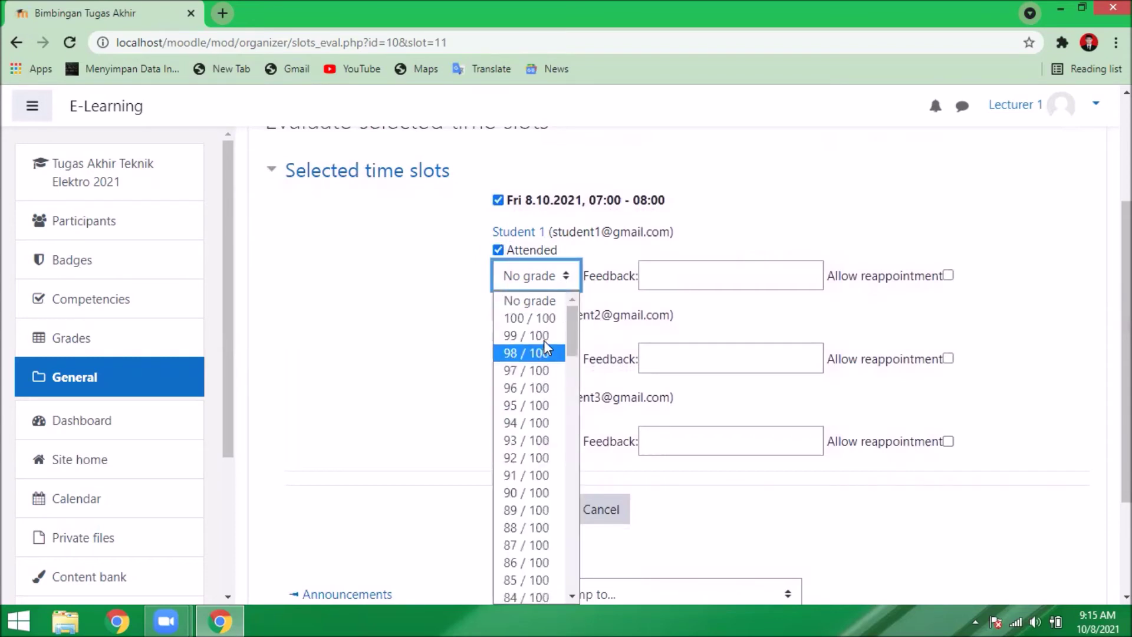
pyautogui.click(541, 322)
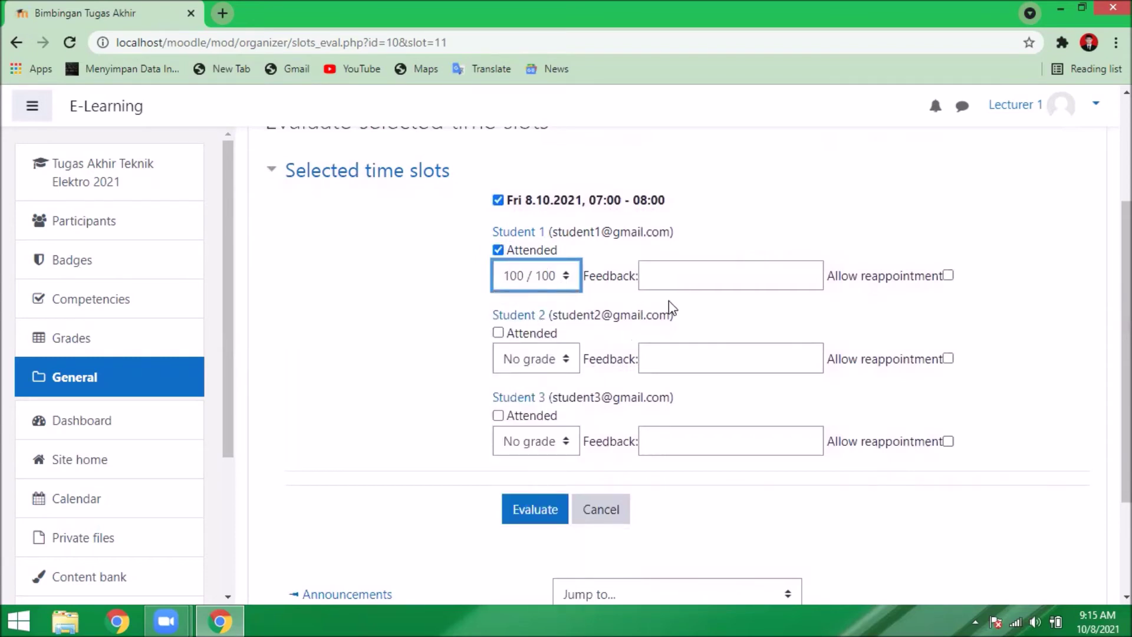
pyautogui.click(695, 275)
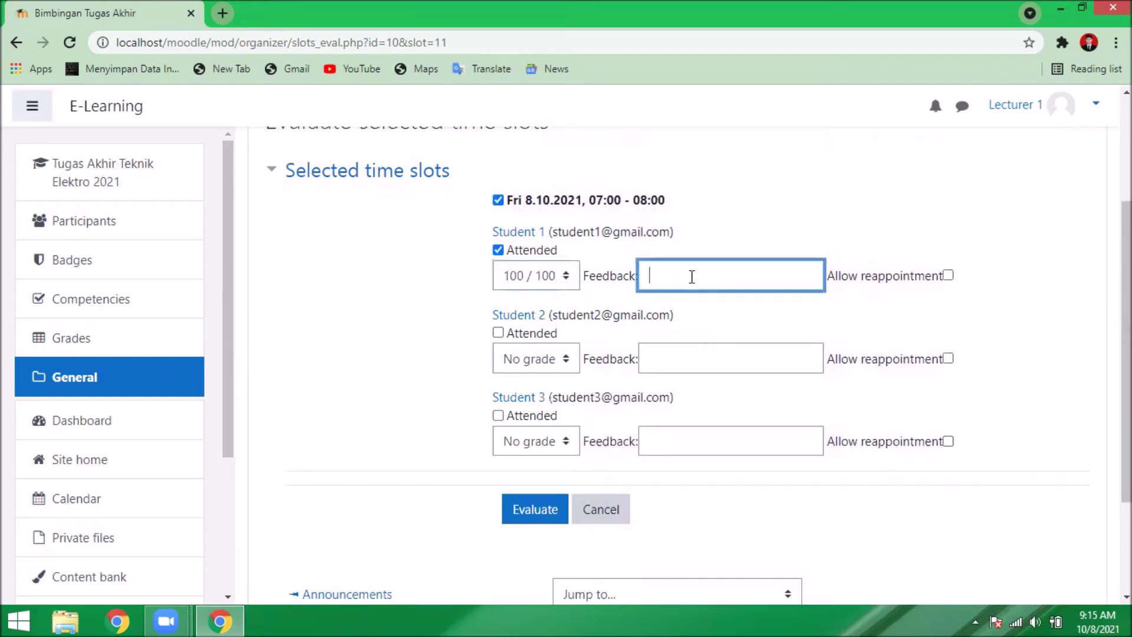
pyautogui.write('Boleh maju sidang')
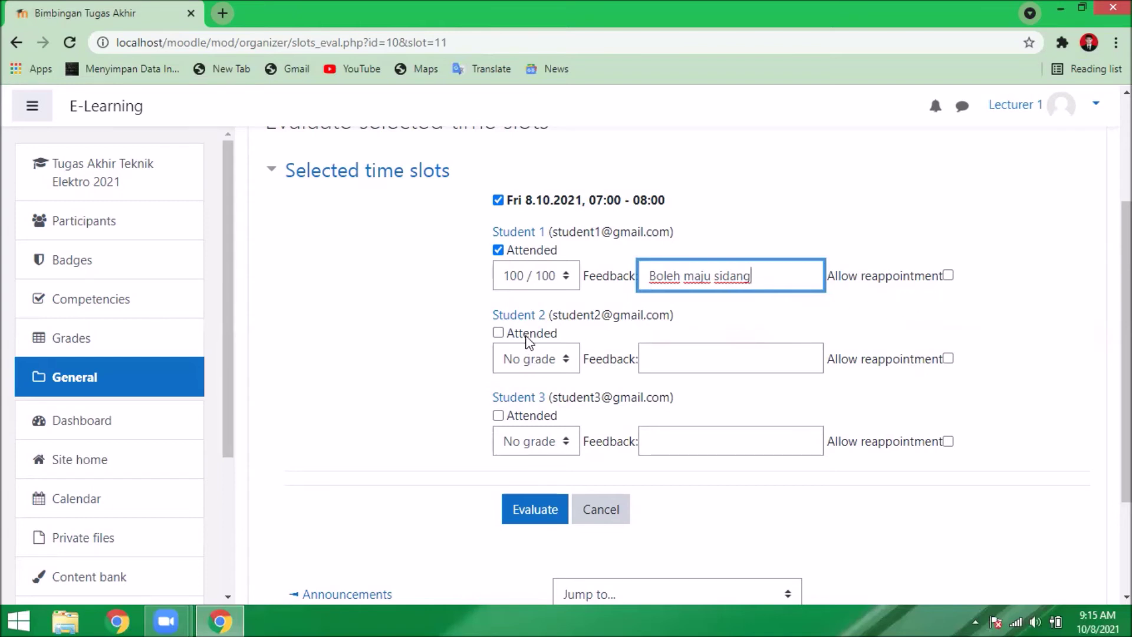
# Mark Student 2 as attended, graded 82/100, with the feedback "Perbaiki bab 3 lagi" and reappointment allowed.
pyautogui.click(498, 333)
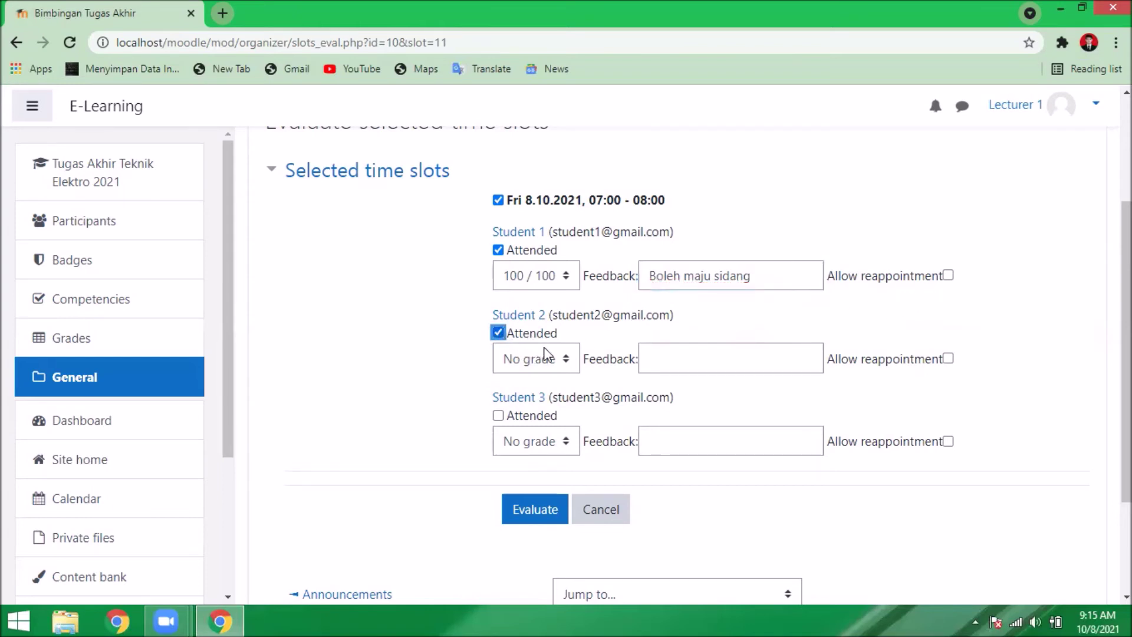
pyautogui.click(554, 361)
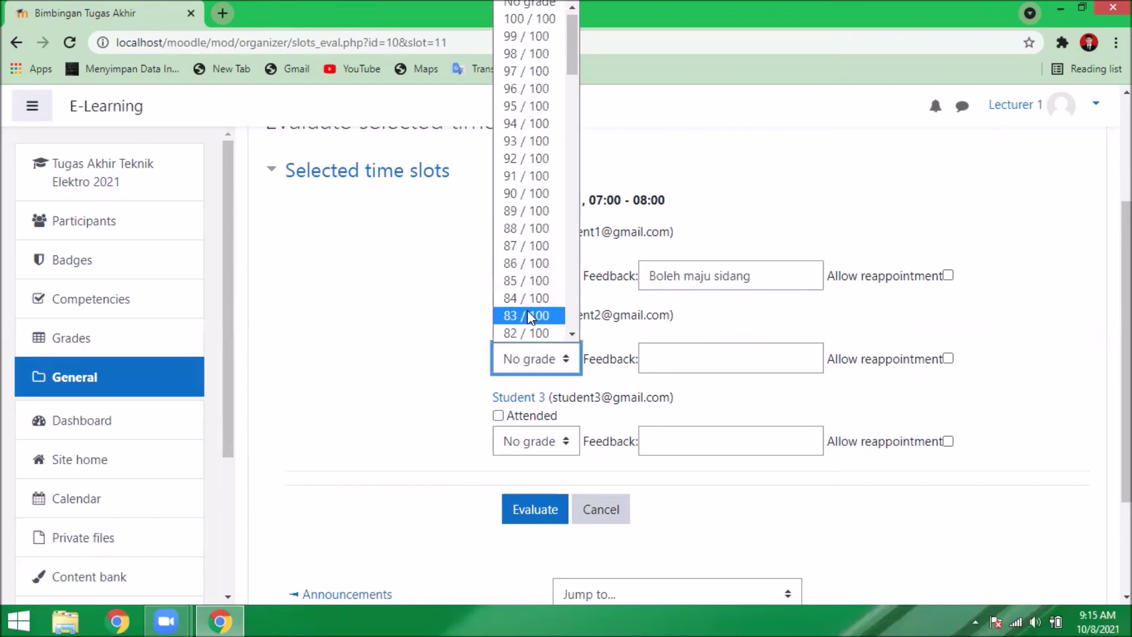
pyautogui.click(529, 331)
pyautogui.click(684, 359)
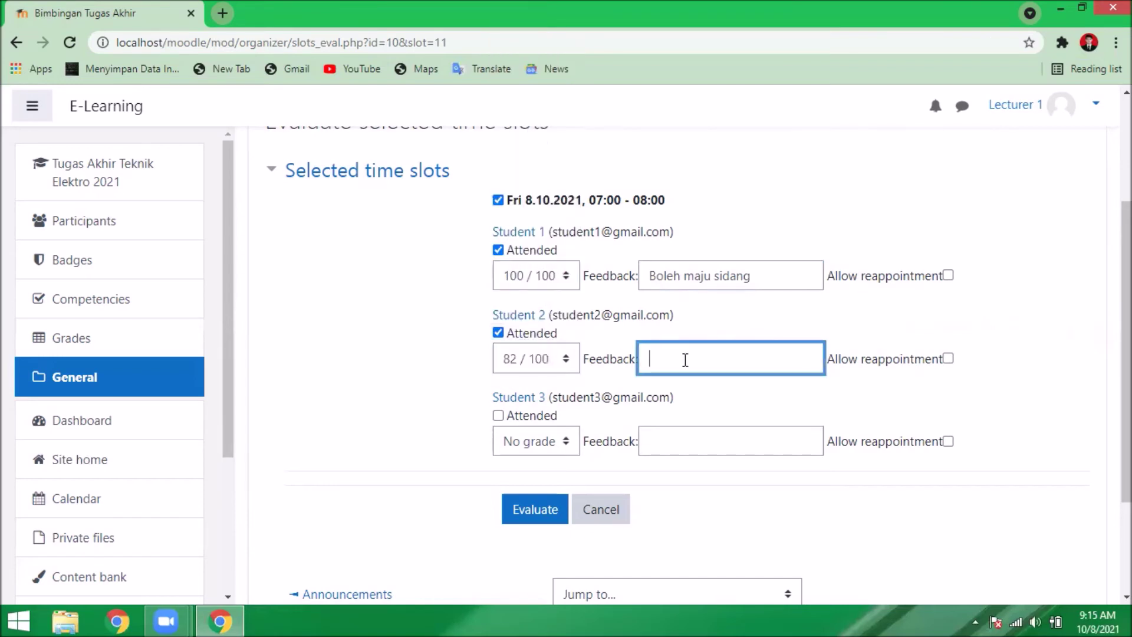
pyautogui.write('Perbaiki bab 3 al')
pyautogui.press('BackSpace')
pyautogui.write('lagi')
pyautogui.click(948, 359)
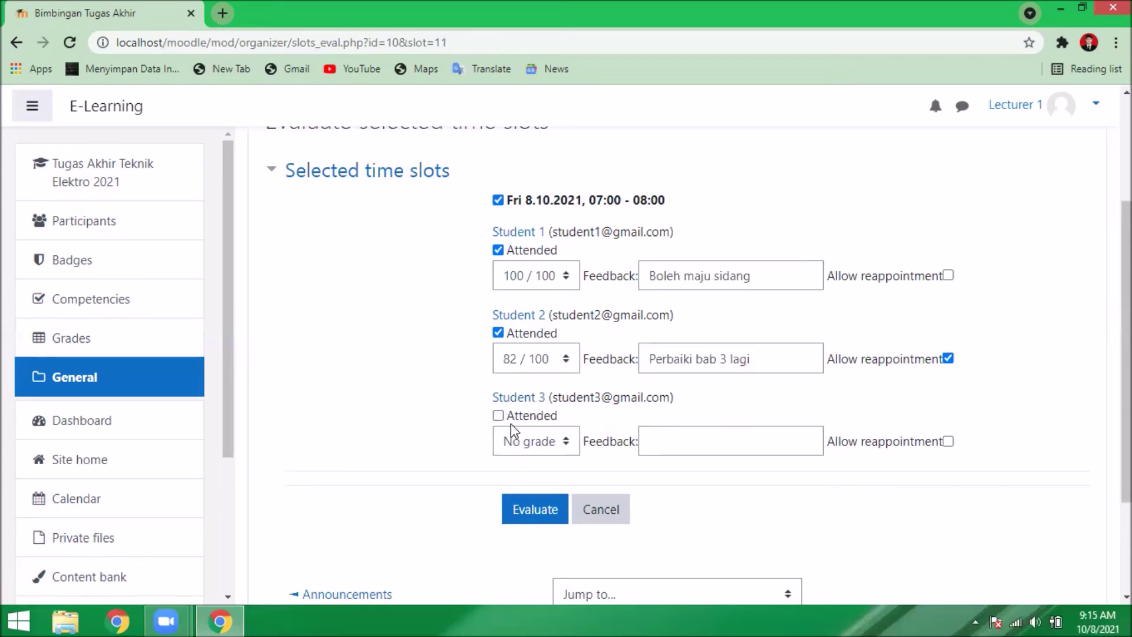
# Grade Student 3 0/100 without attendance, allow reappointment, and submit the slot's evaluation.
pyautogui.click(557, 443)
pyautogui.scroll(-20, 555, 422)
pyautogui.click(535, 413)
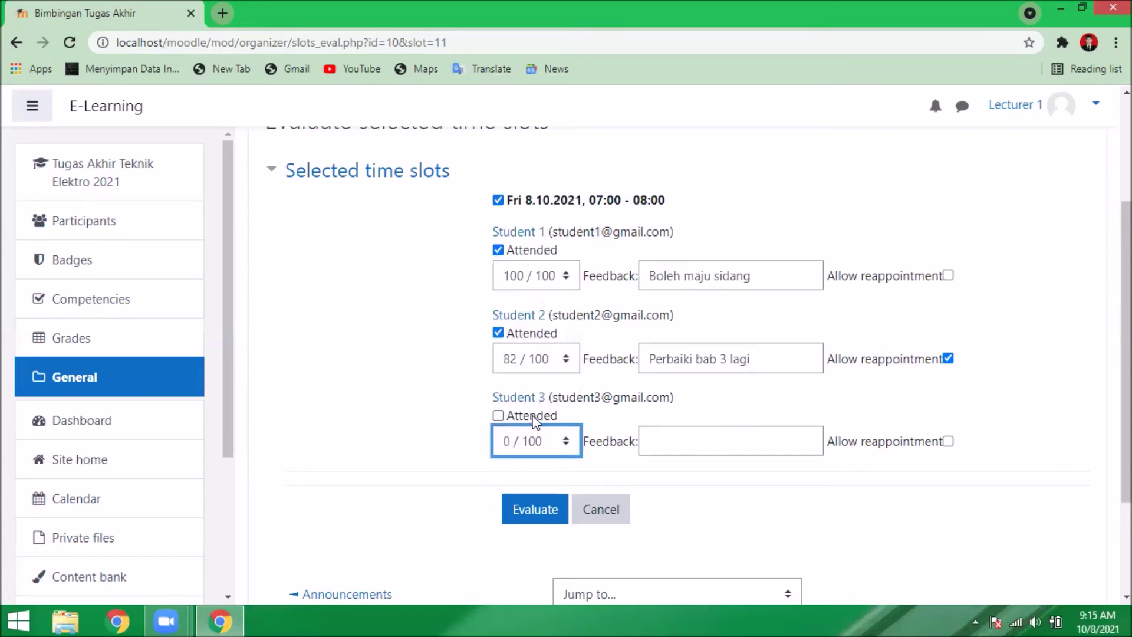
pyautogui.click(948, 442)
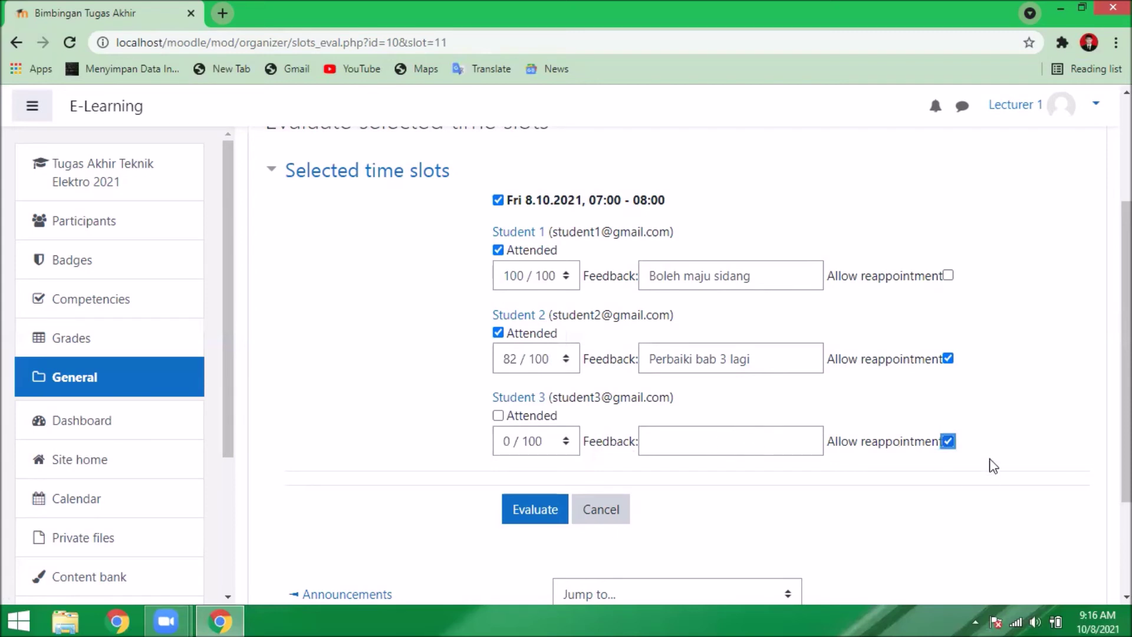
pyautogui.click(663, 441)
pyautogui.click(948, 442)
pyautogui.click(948, 442)
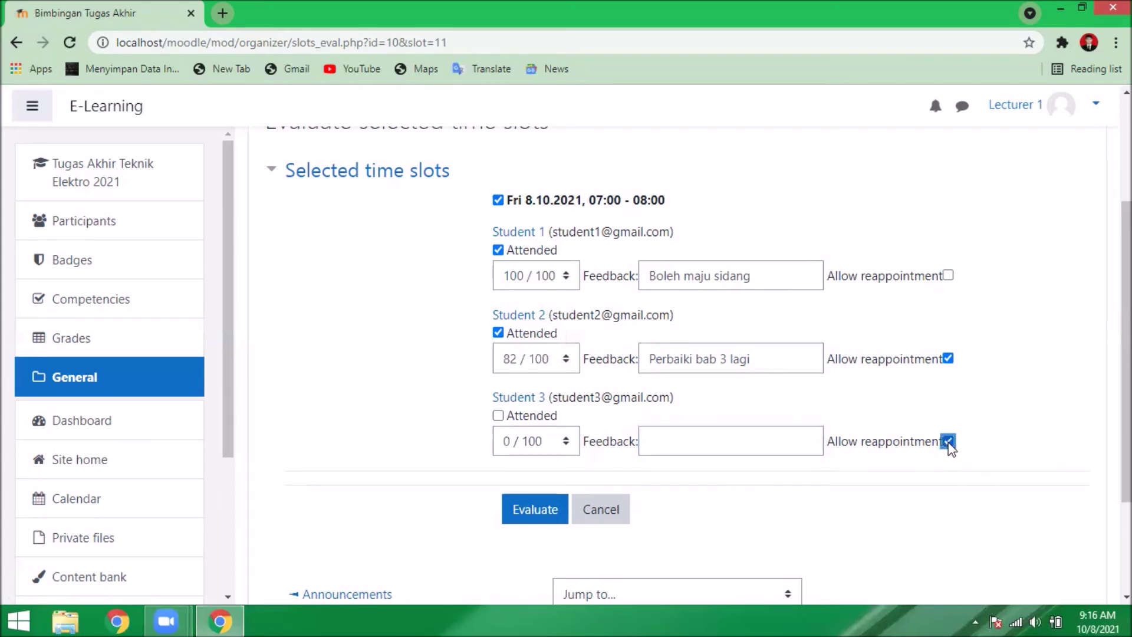
pyautogui.click(539, 512)
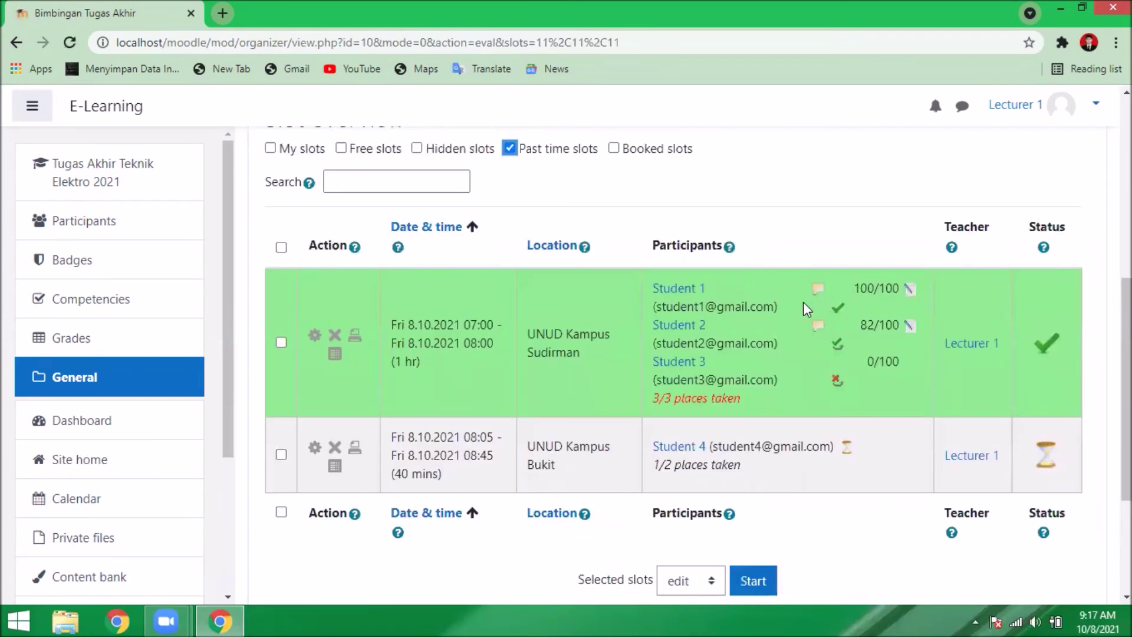
# Check the grades and feedback in the lecturer's slot overview and in Student 1's own slot.
pyautogui.scroll(-2, 804, 289)
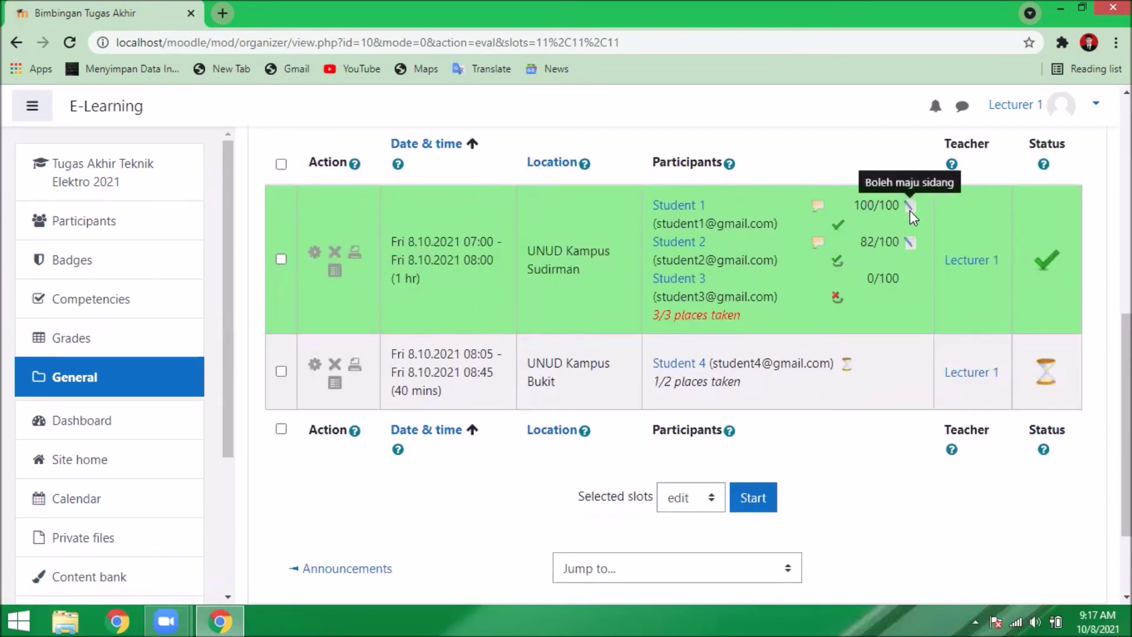
pyautogui.moveTo(907, 242)
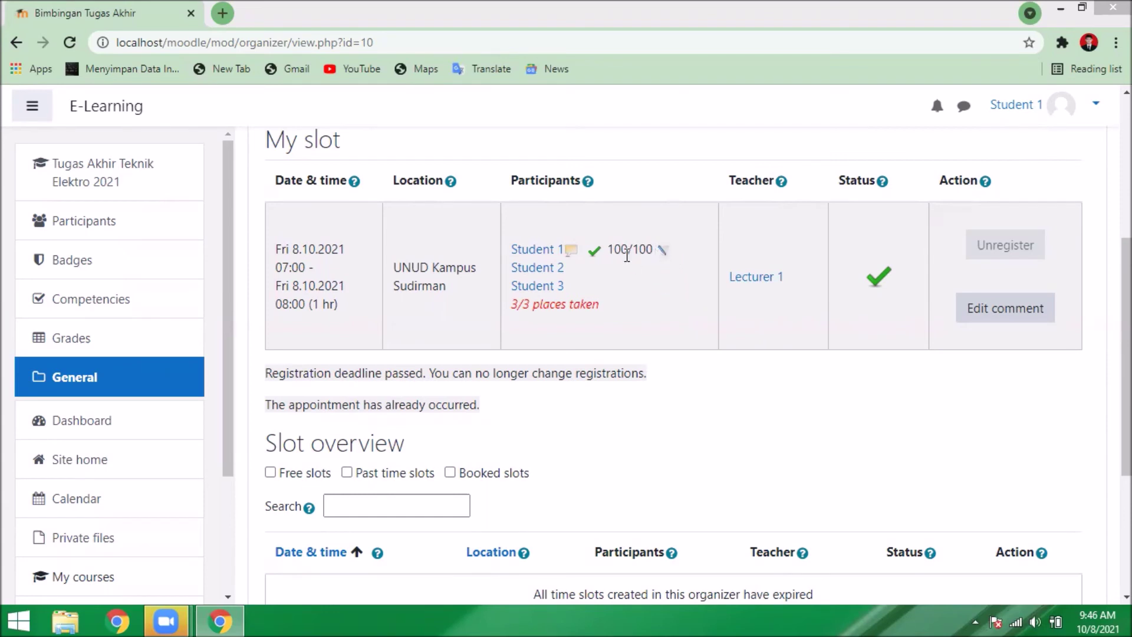
pyautogui.moveTo(661, 253)
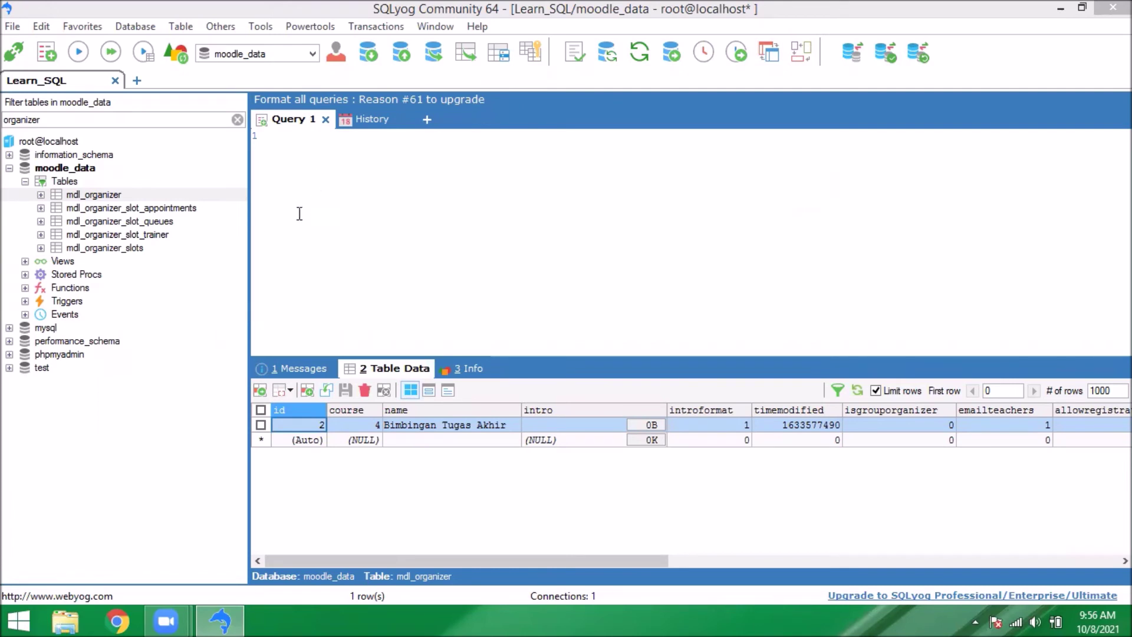
# In SQLyog, examine the data in mdl_organizer, mdl_organizer_slots, mdl_organizer_slot_trainer and mdl_organizer_slot_appointments, including the allownewappointments column.
pyautogui.click(109, 194)
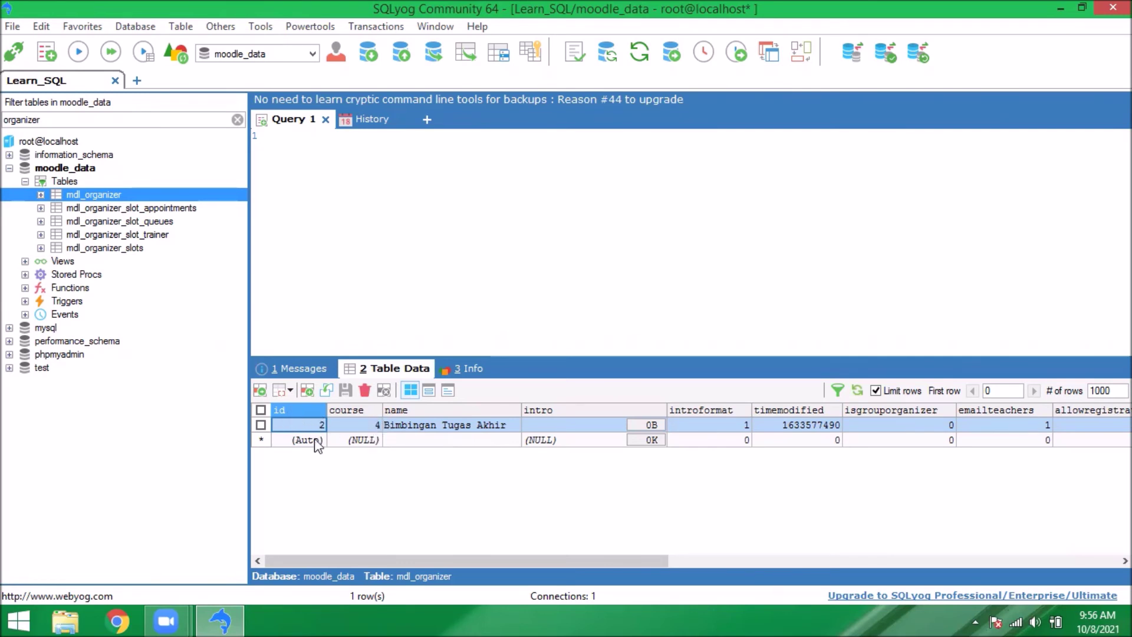
pyautogui.click(122, 250)
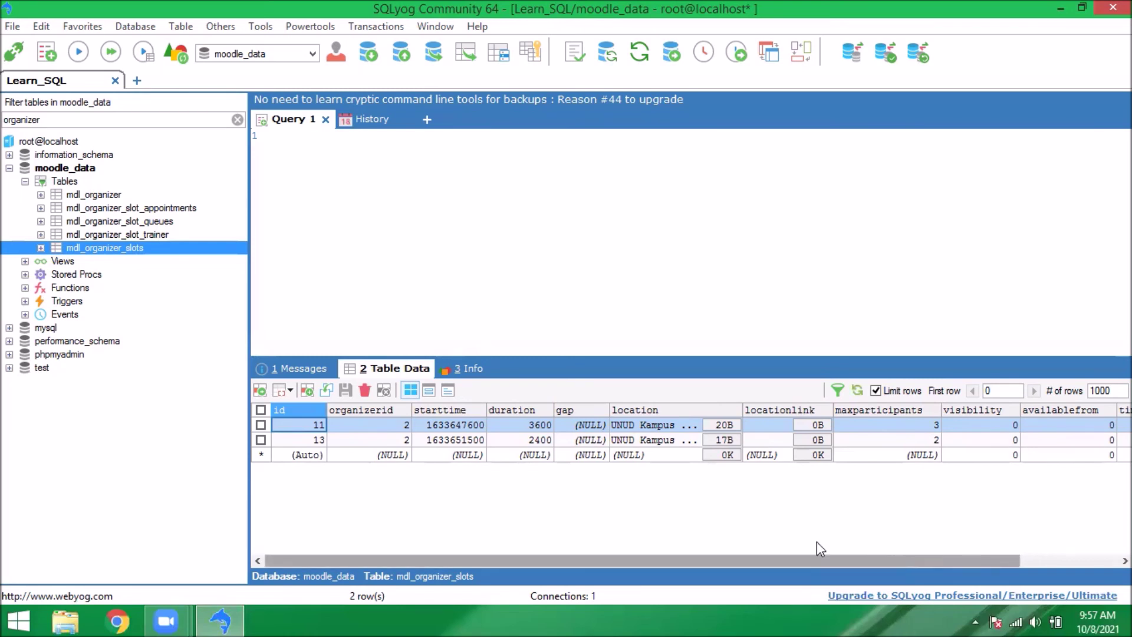
pyautogui.click(152, 235)
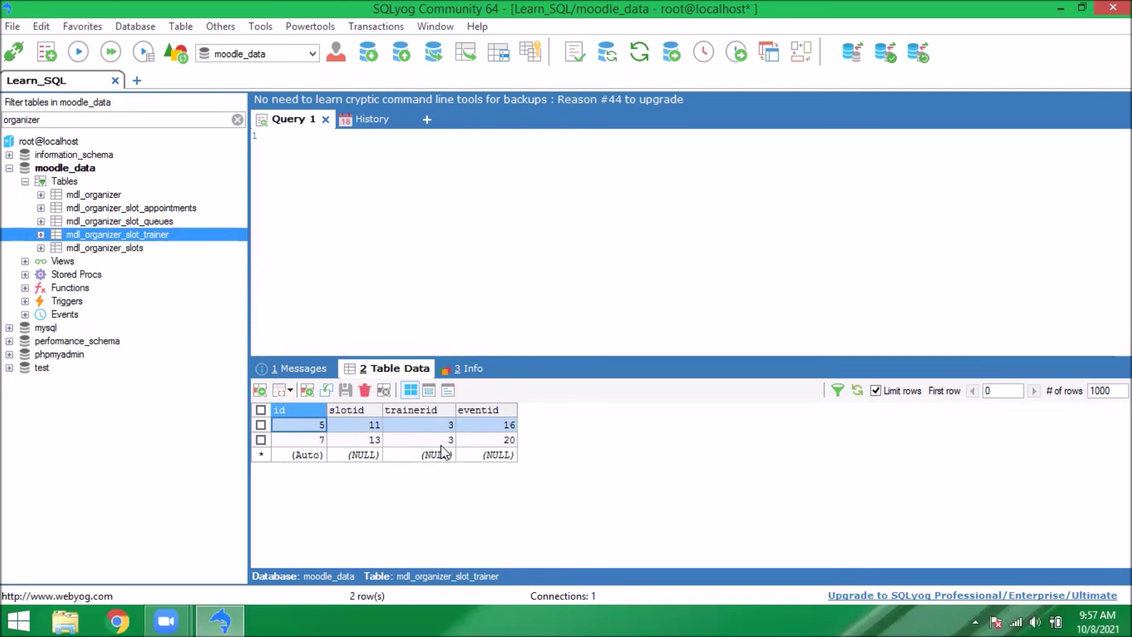
pyautogui.click(135, 212)
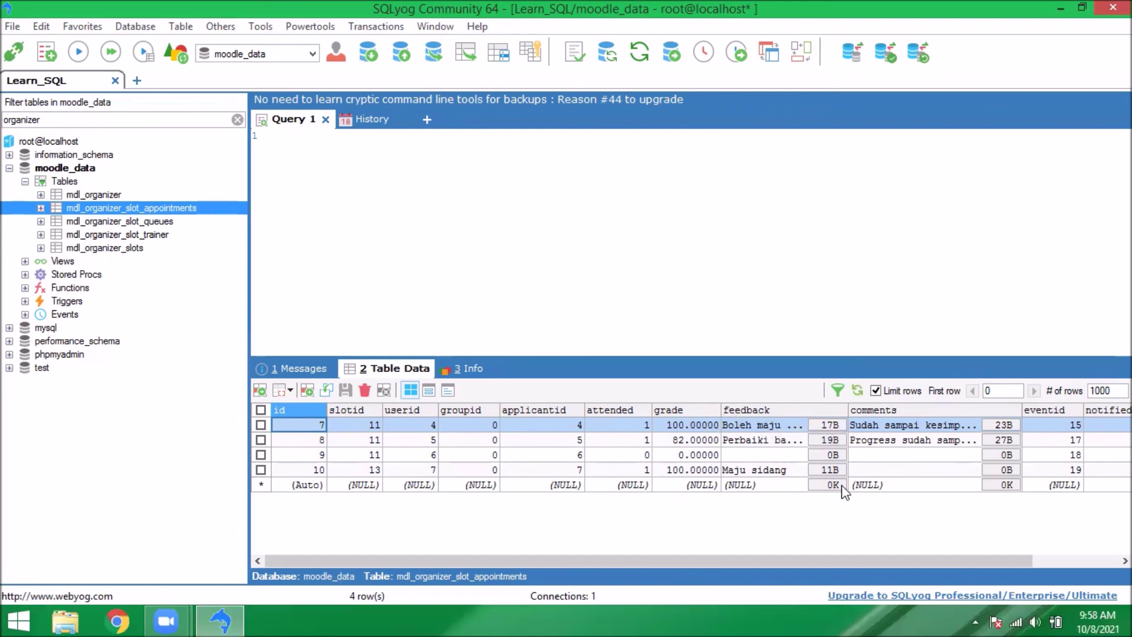
pyautogui.moveTo(855, 559); pyautogui.dragTo(939, 560)
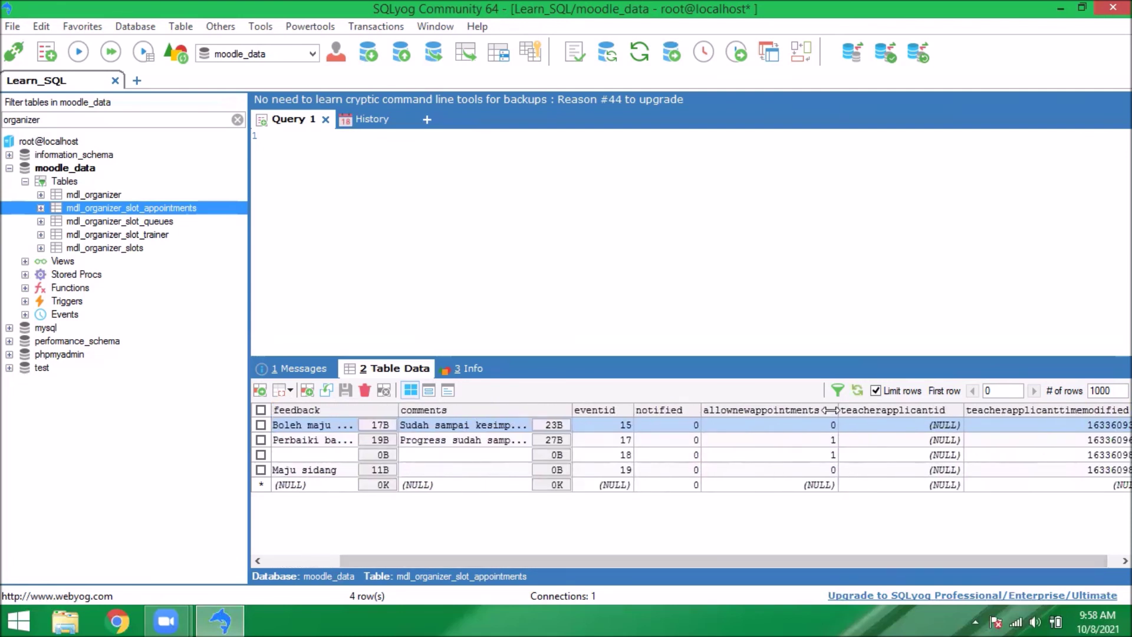